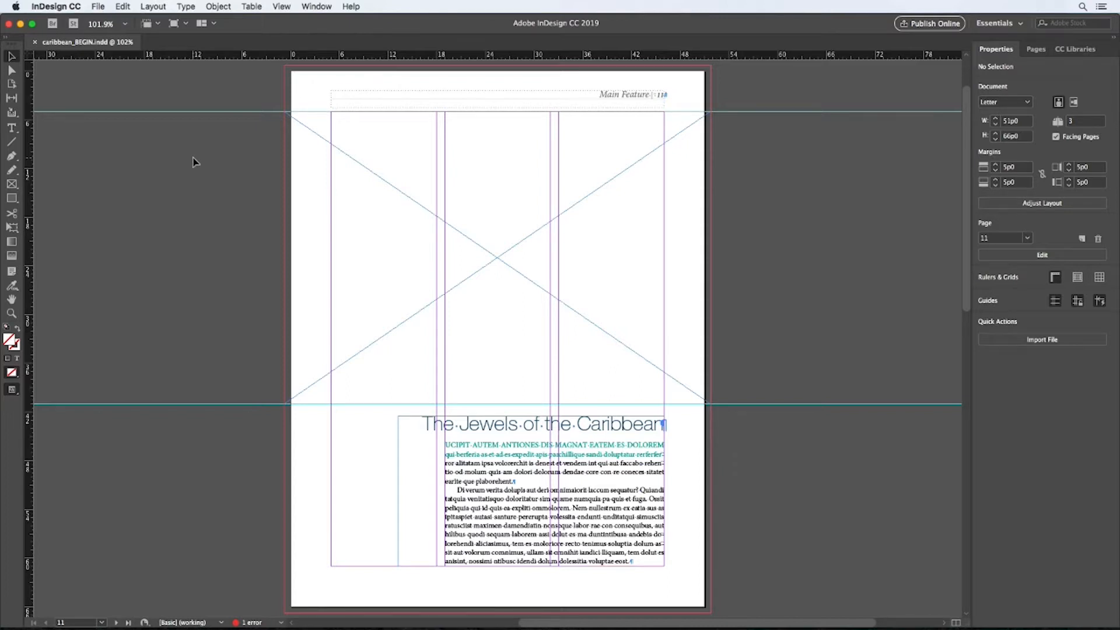
click(98, 6)
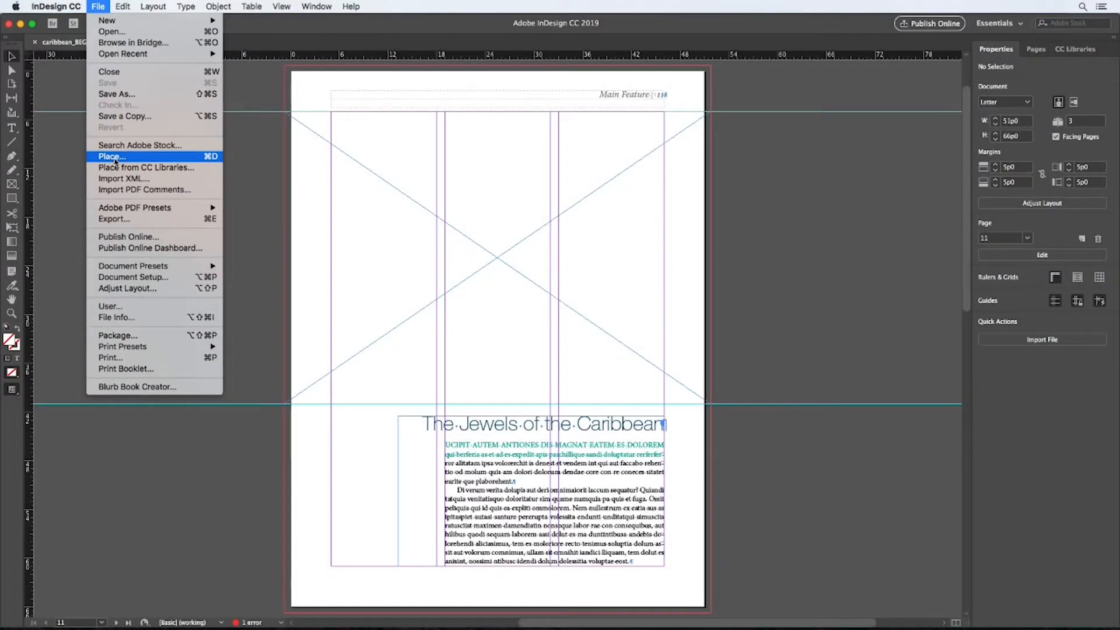
click(115, 162)
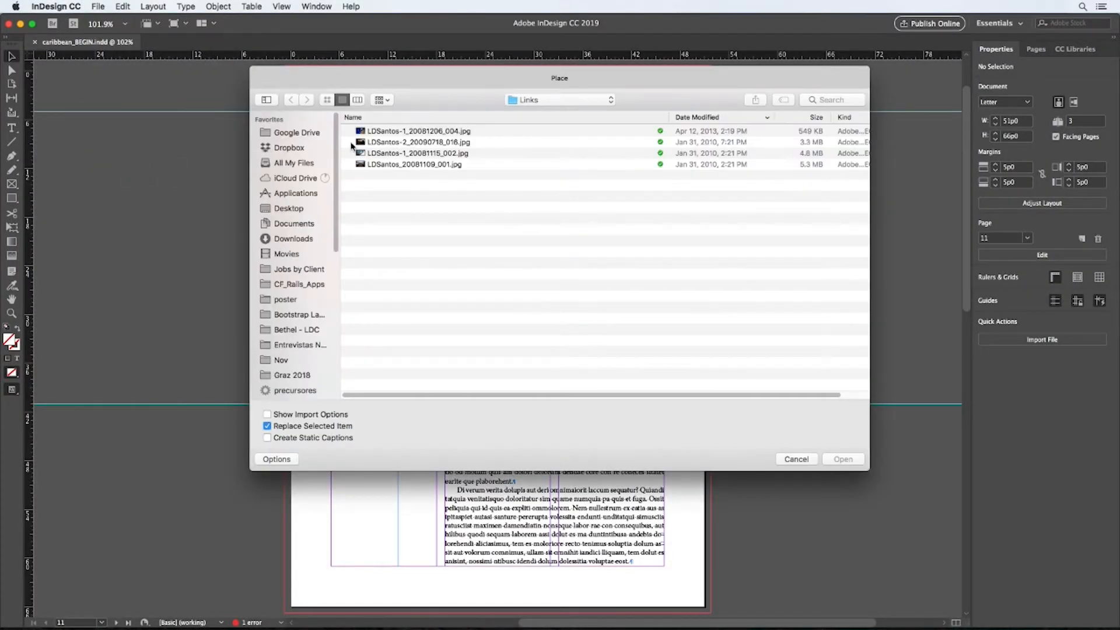
click(360, 144)
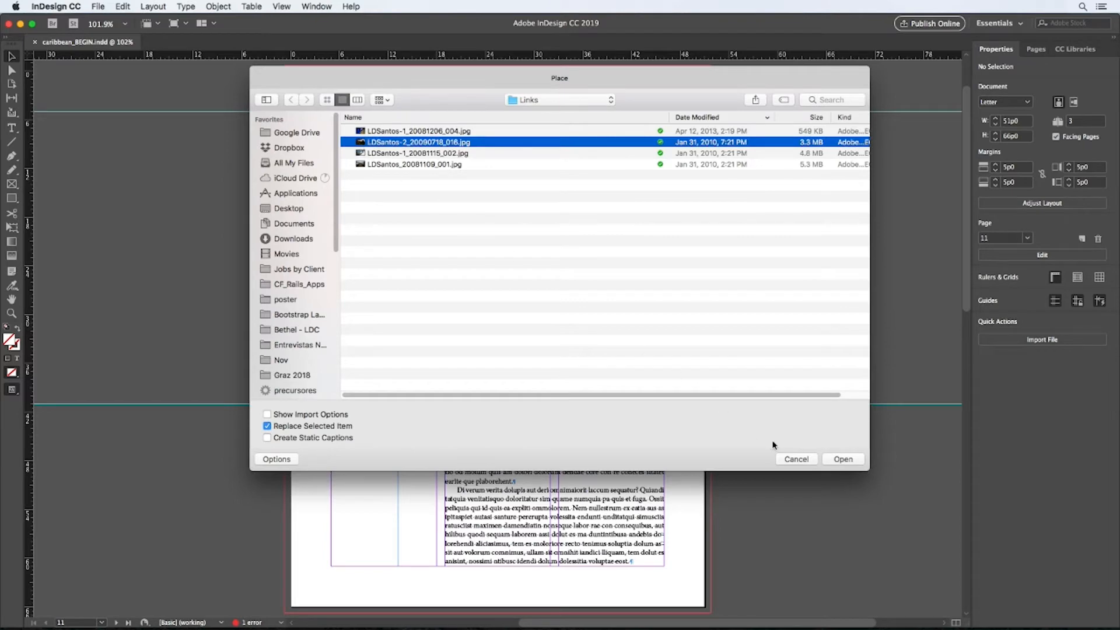
click(796, 460)
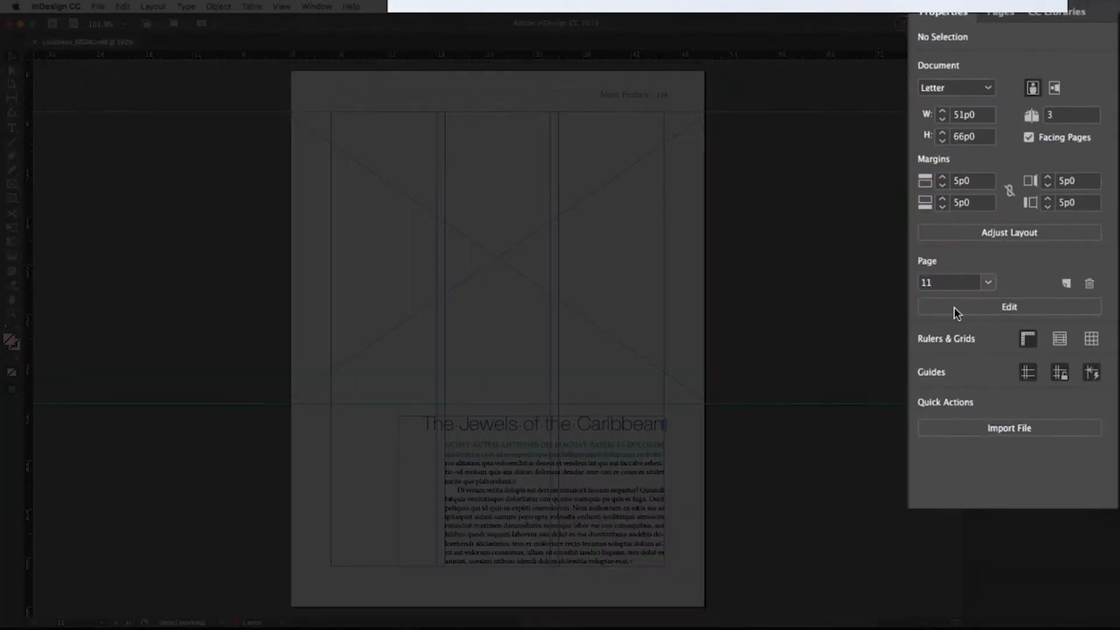
Import the image file LDSantos-2_20090718_016.jpg from the Links folder, ready for placing
click(1050, 339)
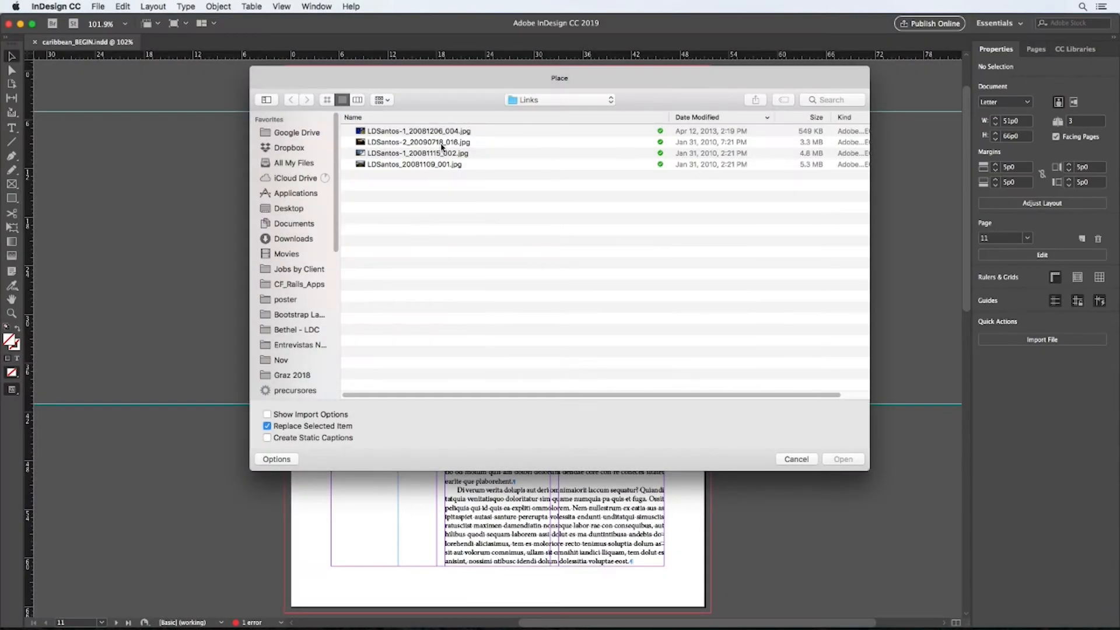
click(441, 144)
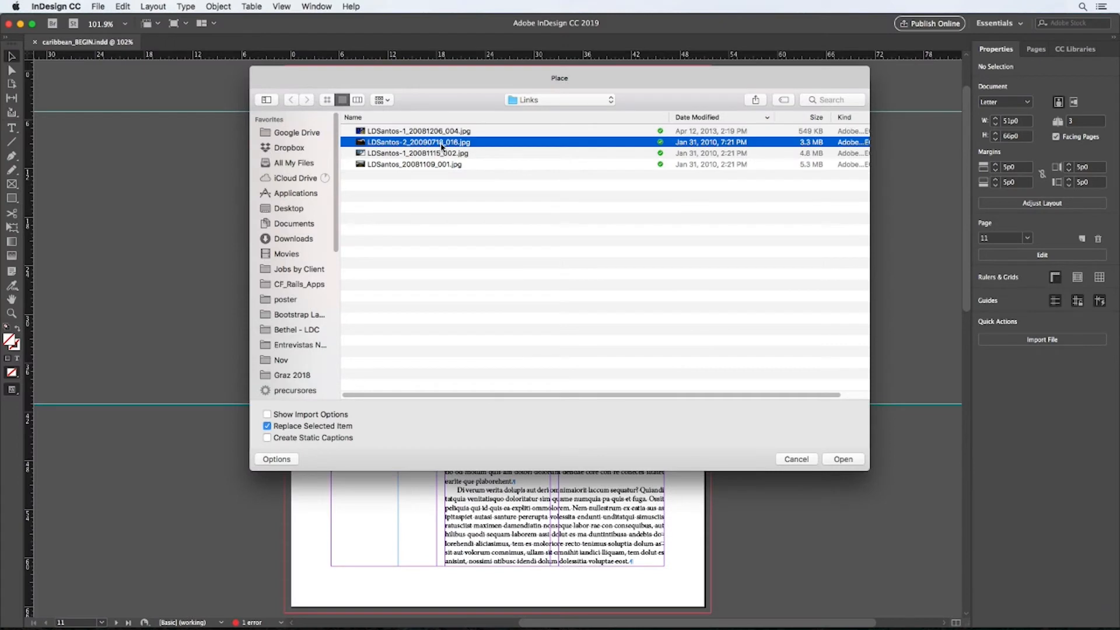
click(852, 460)
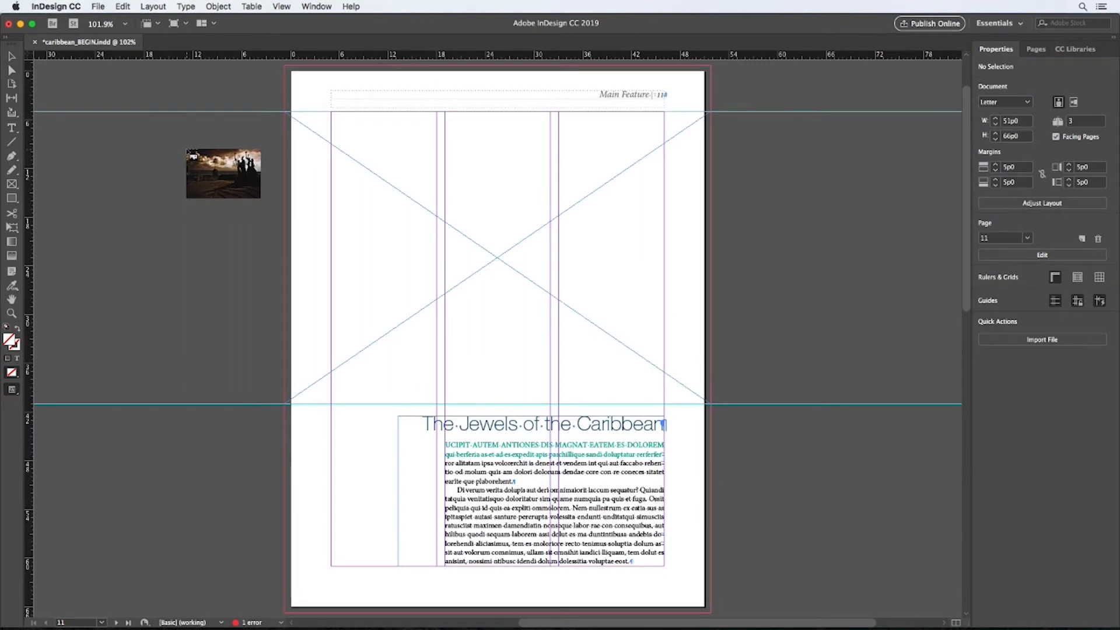
Try placing the loaded image on the pasteboard beside the page at about 24 by 16 picas, and undo it
drag(60, 126, 253, 256)
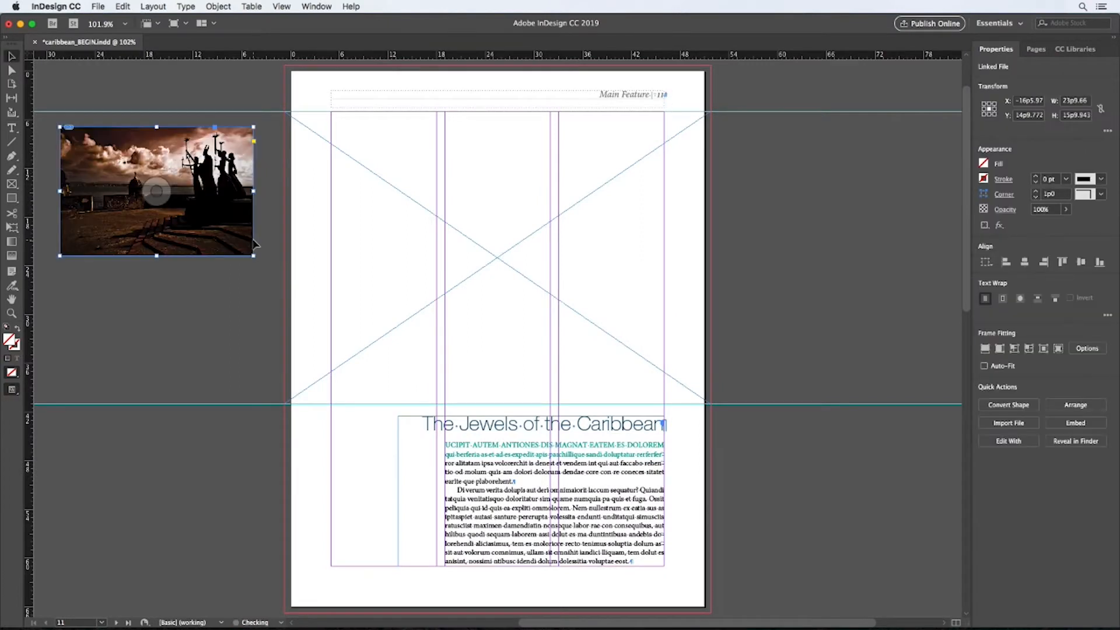
click(122, 7)
click(123, 21)
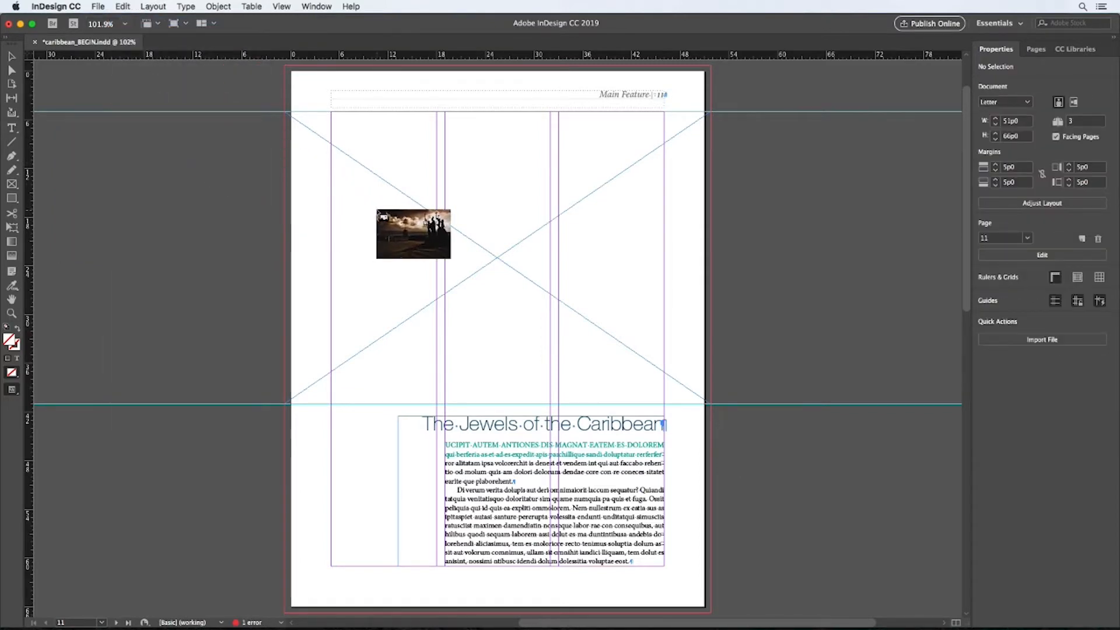
Place the loaded image into the large empty picture frame above the headline and select the image content inside it
click(377, 211)
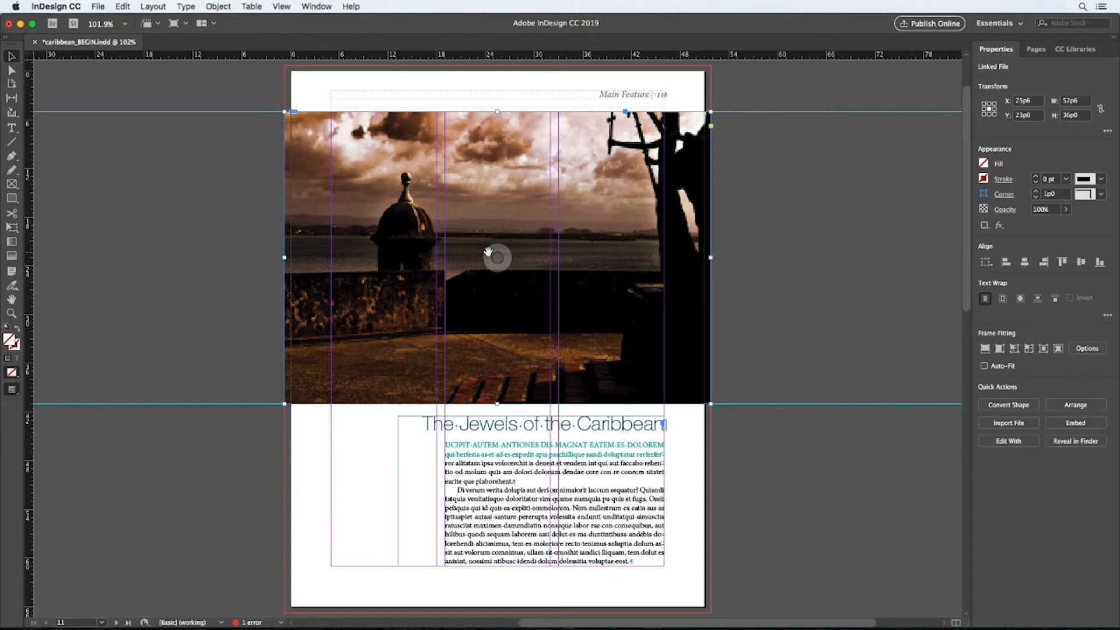
click(488, 250)
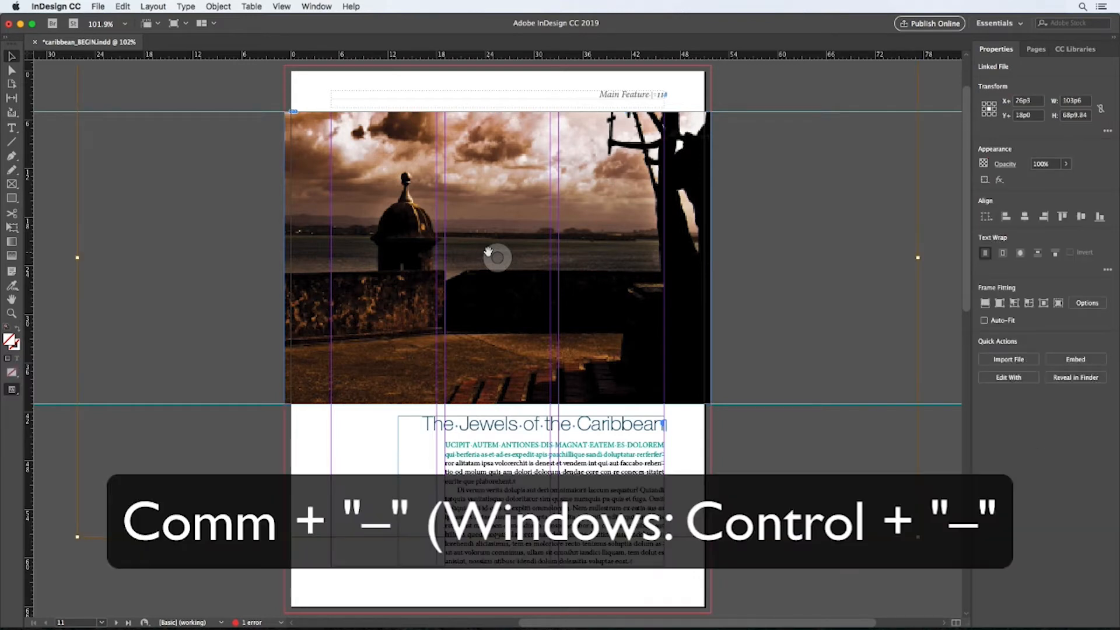
key(super+minus)
key(super+minus)
key(super+minus)
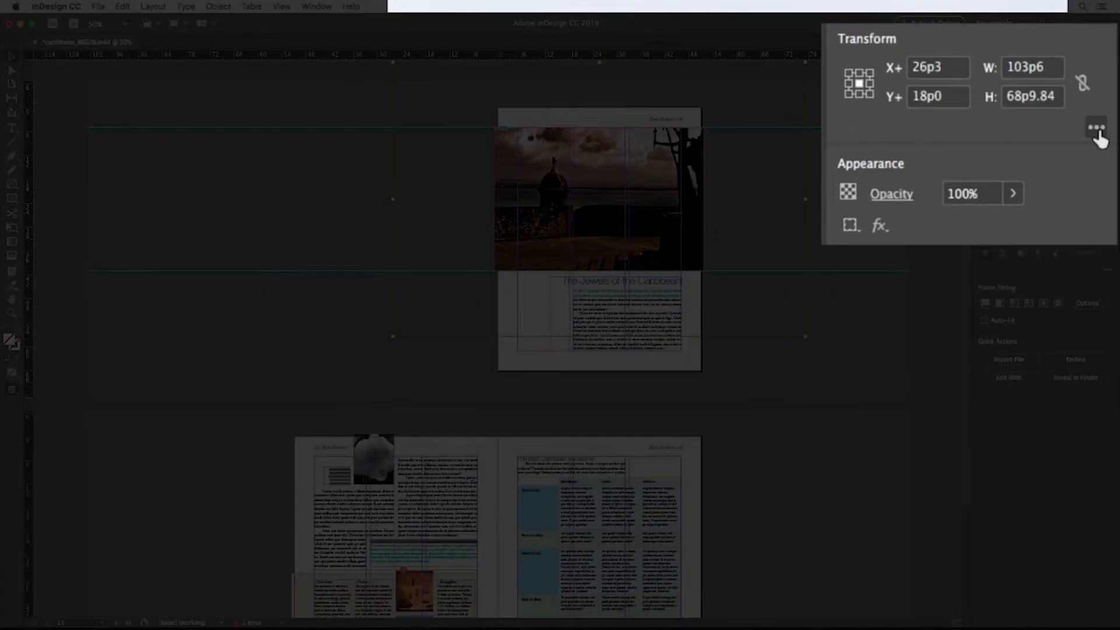
Scale the image content inside its frame to 60% proportionally from the center reference point
click(1108, 131)
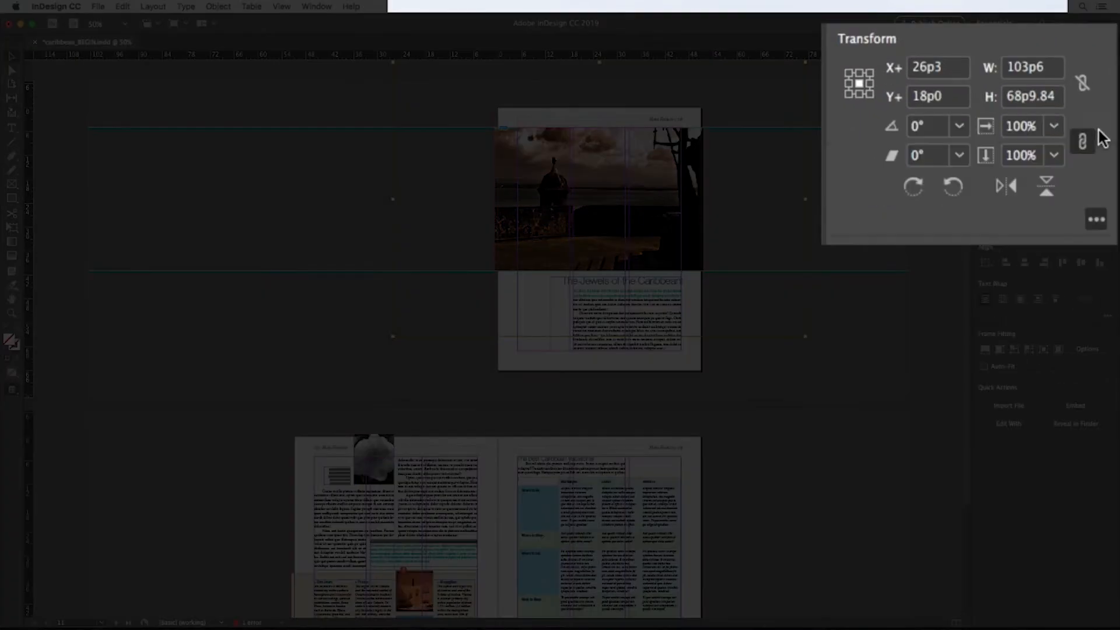
click(848, 72)
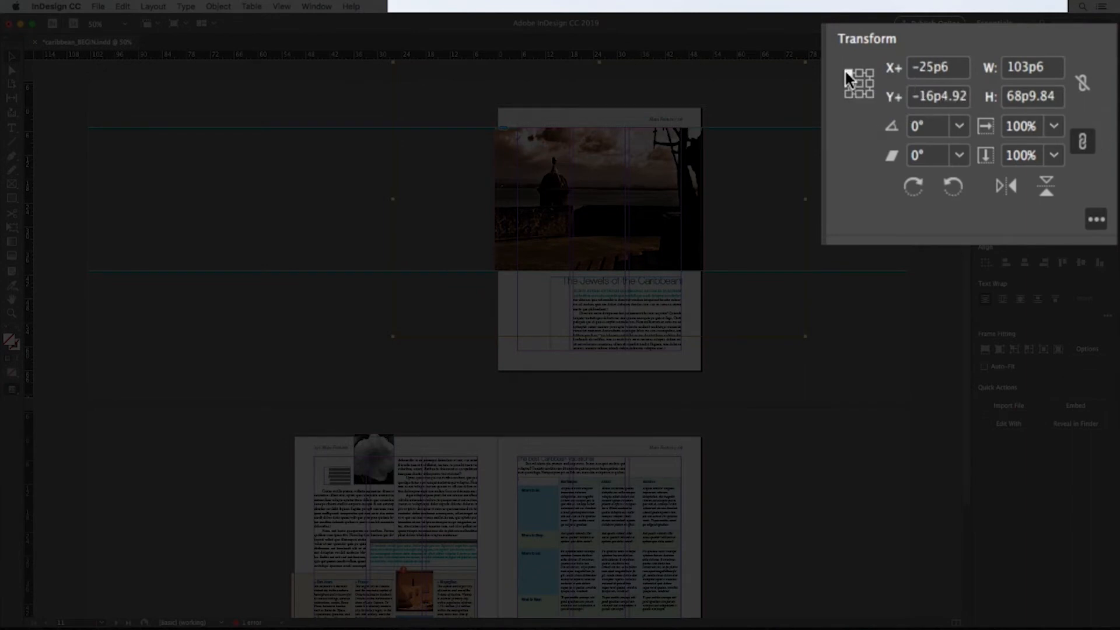
click(859, 82)
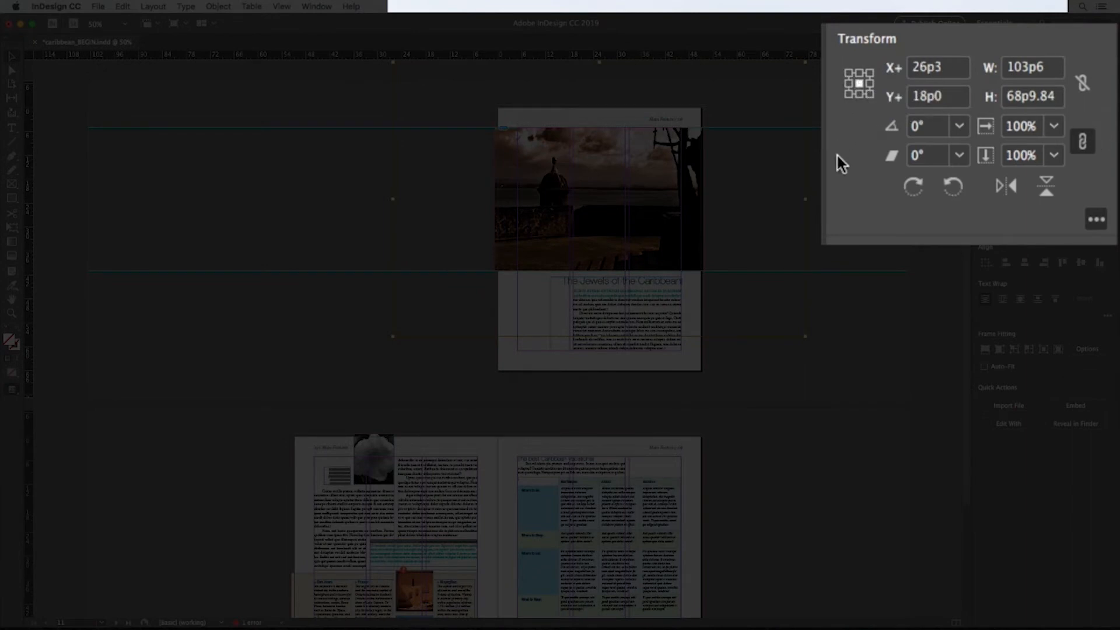
click(1022, 127)
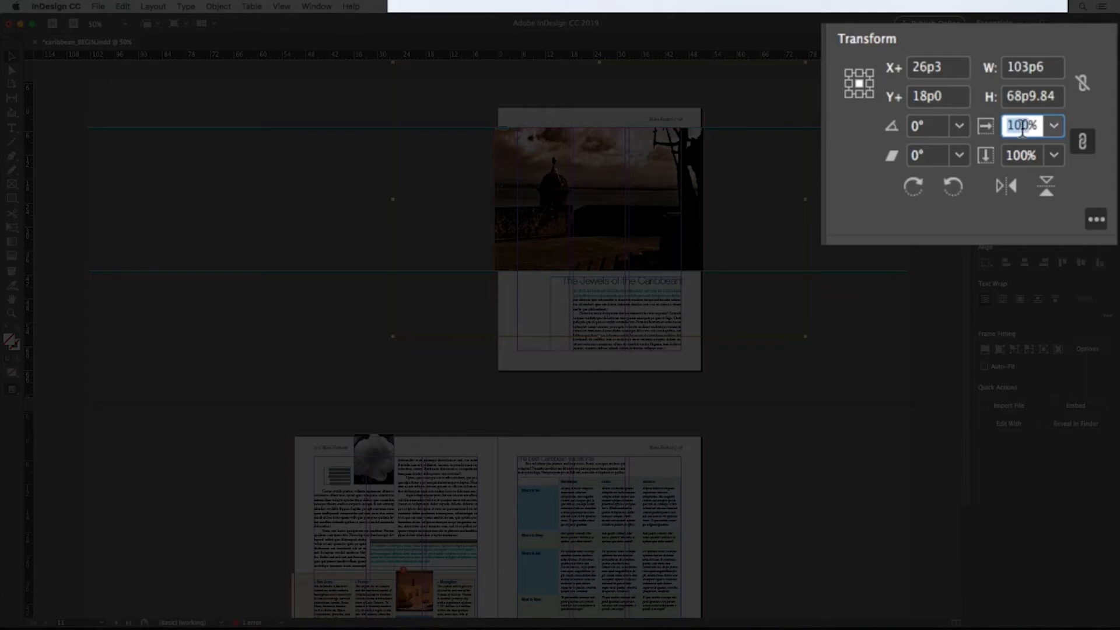
text(60)
key(Return)
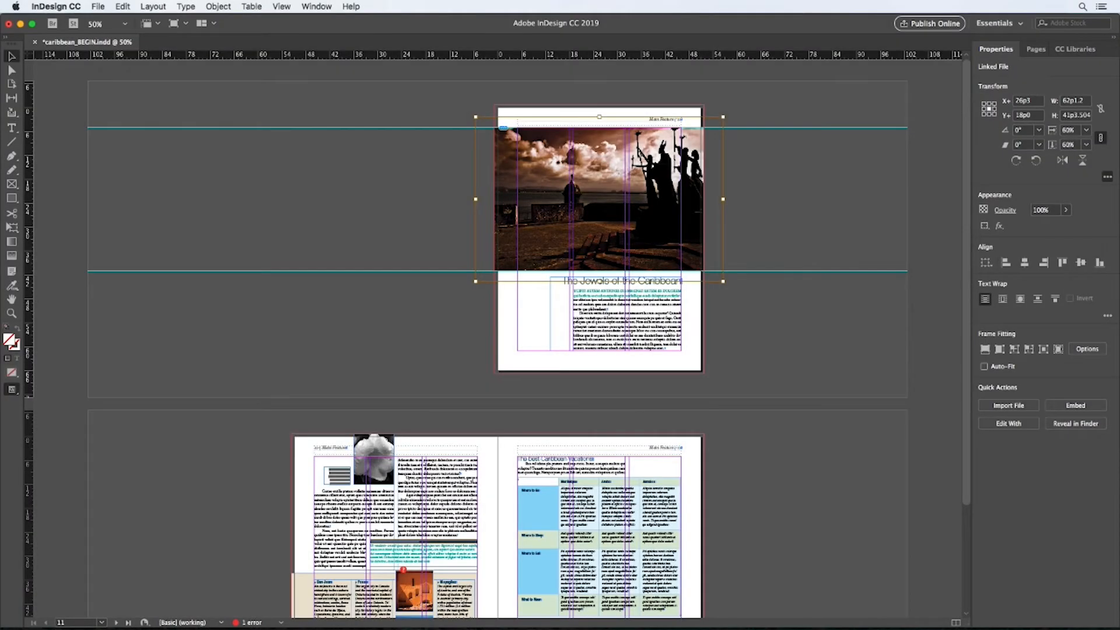
Check the picture frame's own scaling values and undo the 60% scaling of the image content
double_click(661, 232)
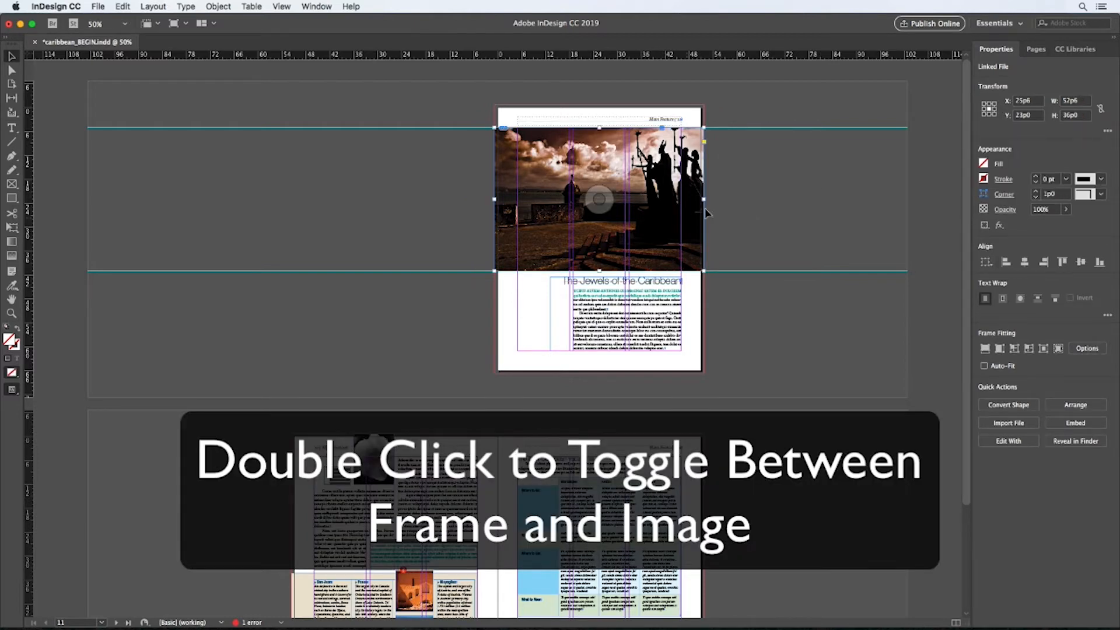
click(1107, 133)
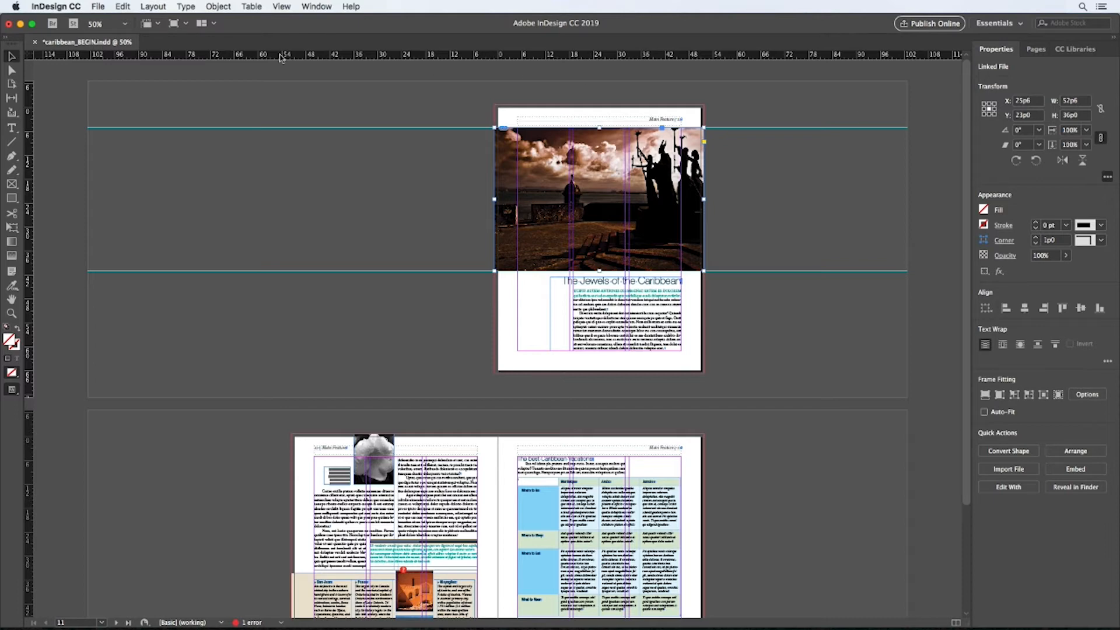
click(122, 7)
click(124, 20)
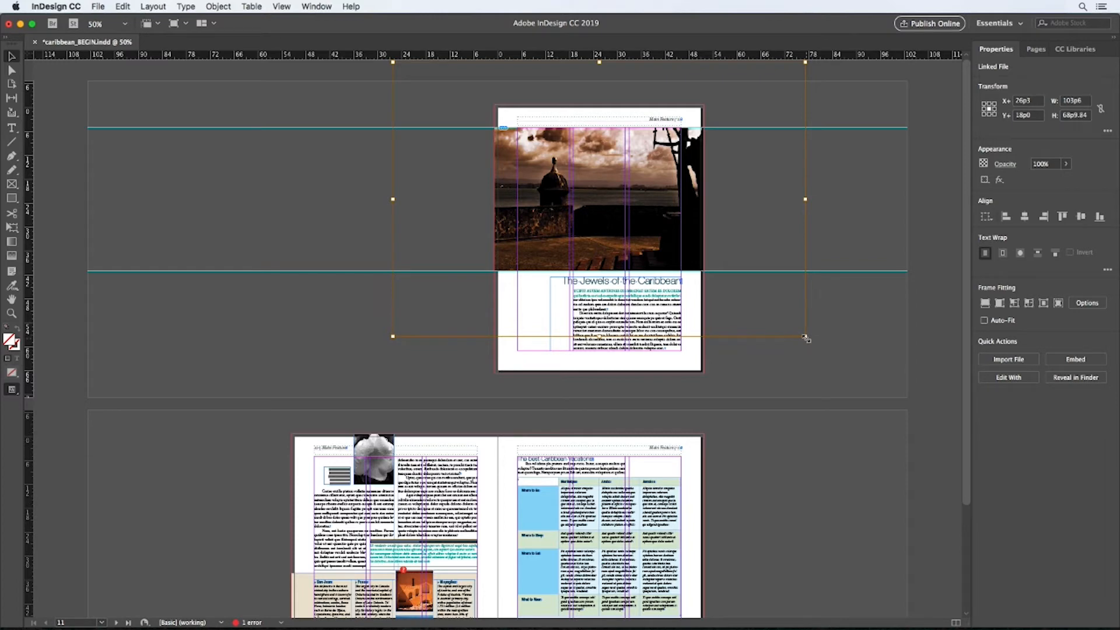
Shrink the image content by its opposite corners to fit the frame, and crop the frame to about 39p2 by 26p10
drag(805, 338, 707, 270)
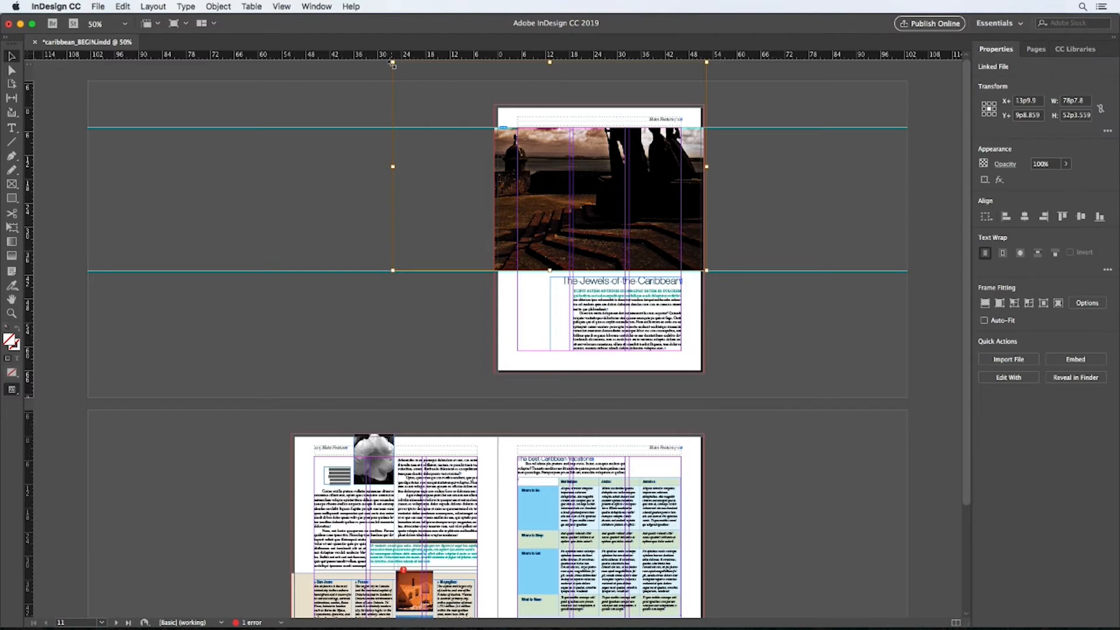
drag(393, 64, 492, 140)
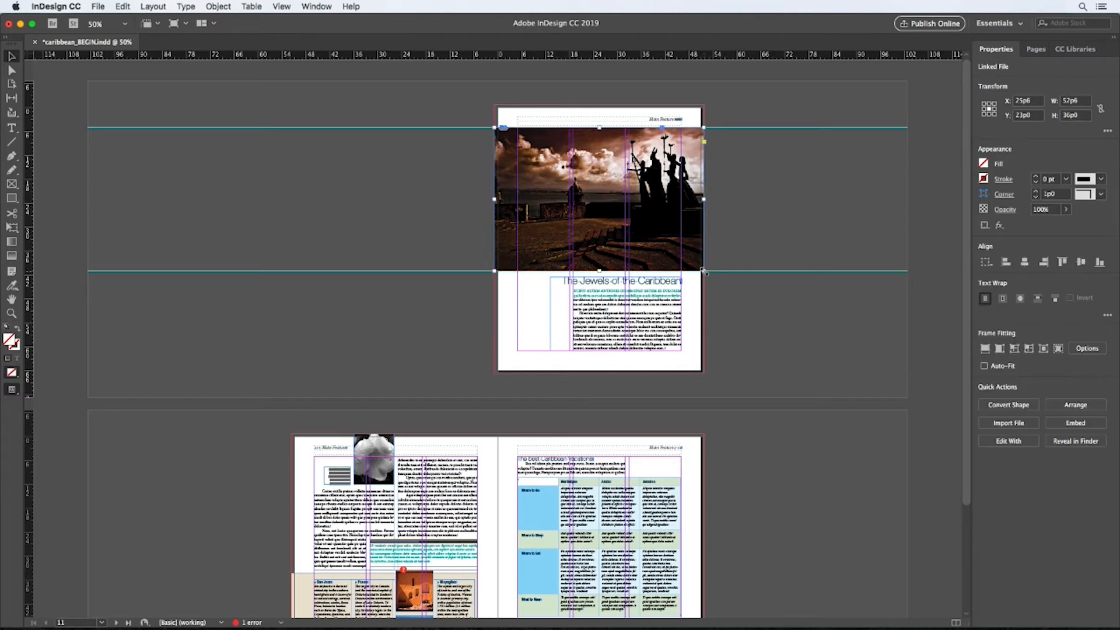
drag(704, 271, 651, 235)
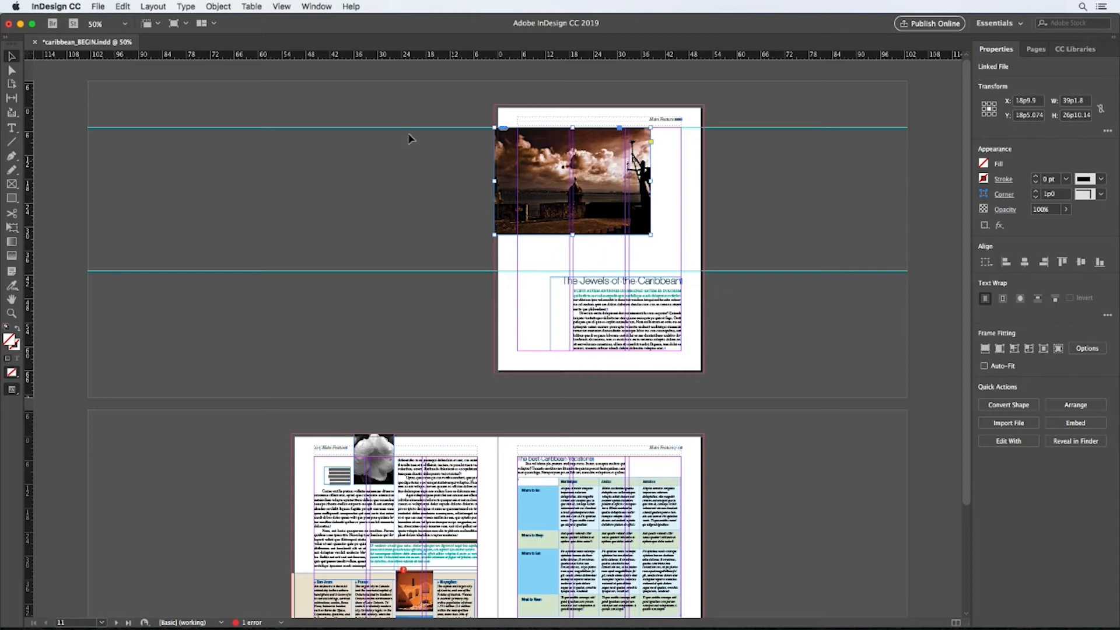
Undo the frame crop and both resizes of the image content
click(125, 7)
click(128, 22)
click(124, 8)
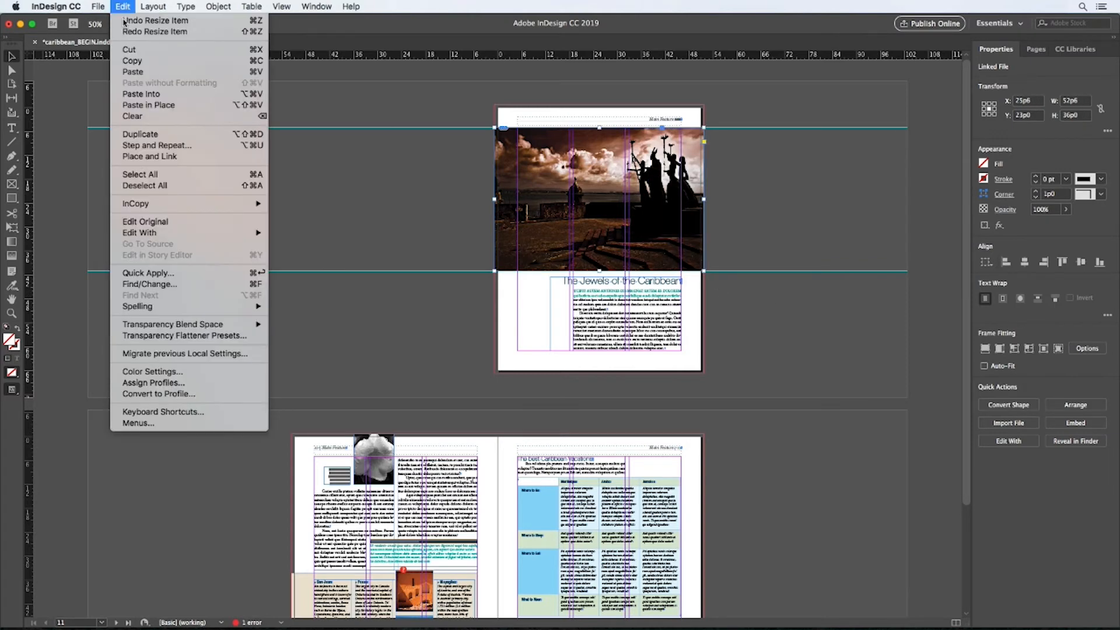
click(125, 20)
click(123, 7)
click(126, 21)
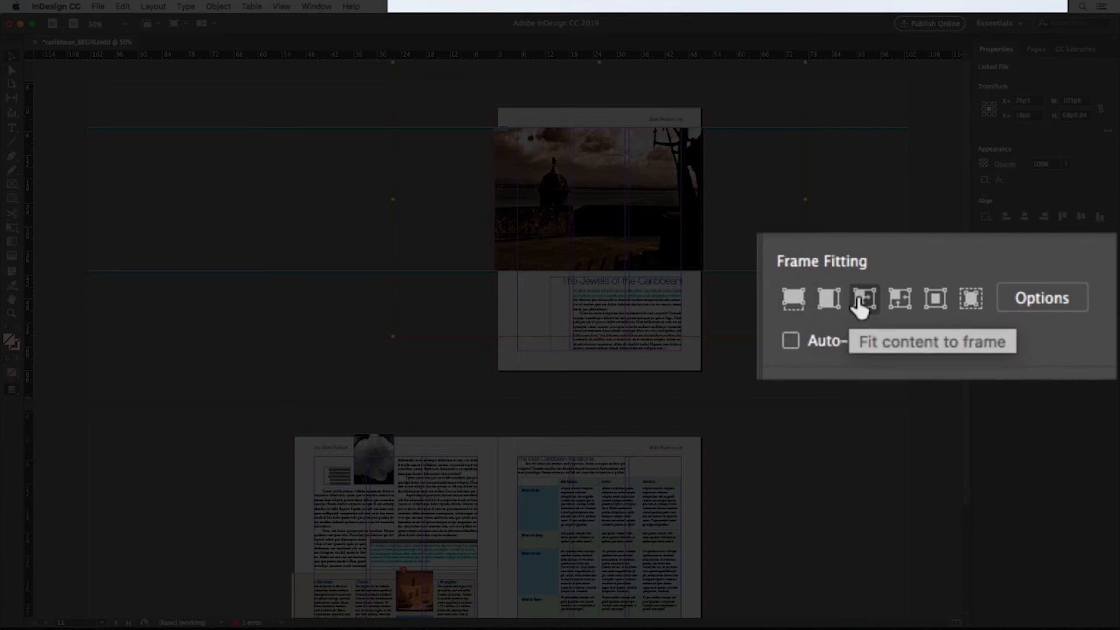
Try filling the frame proportionally with the image, undo it, and apply Content-Aware Fit instead
click(794, 300)
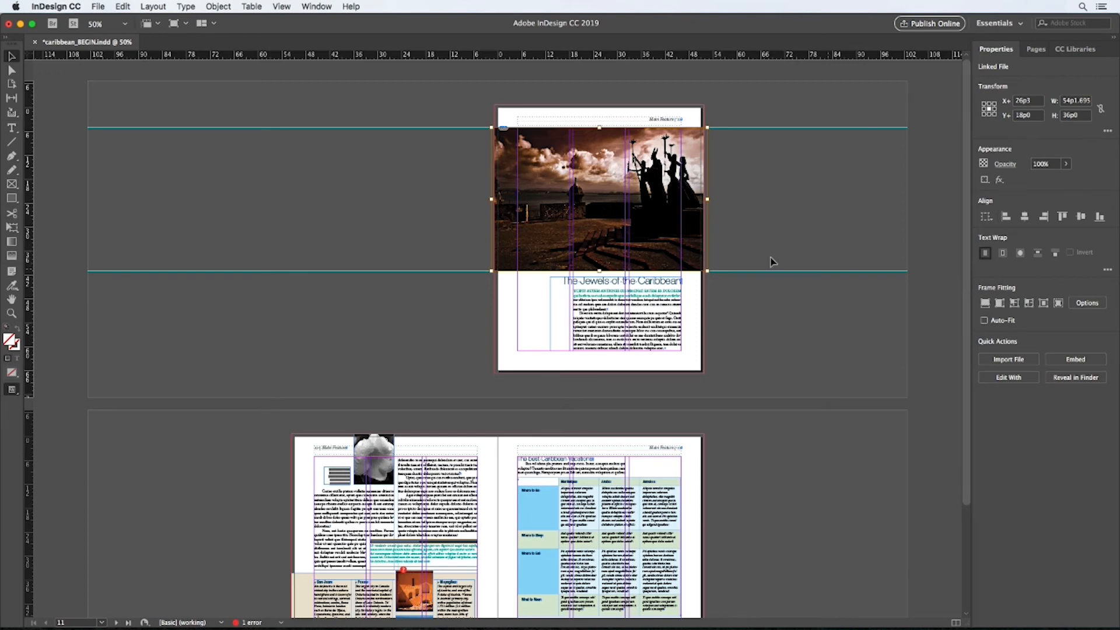
click(129, 6)
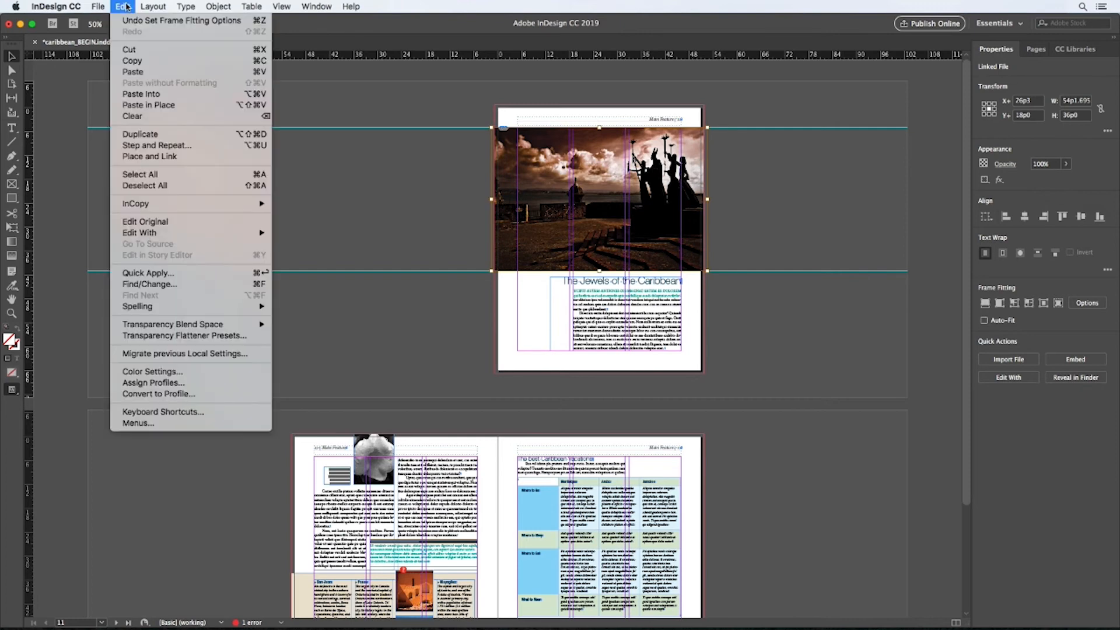
click(131, 20)
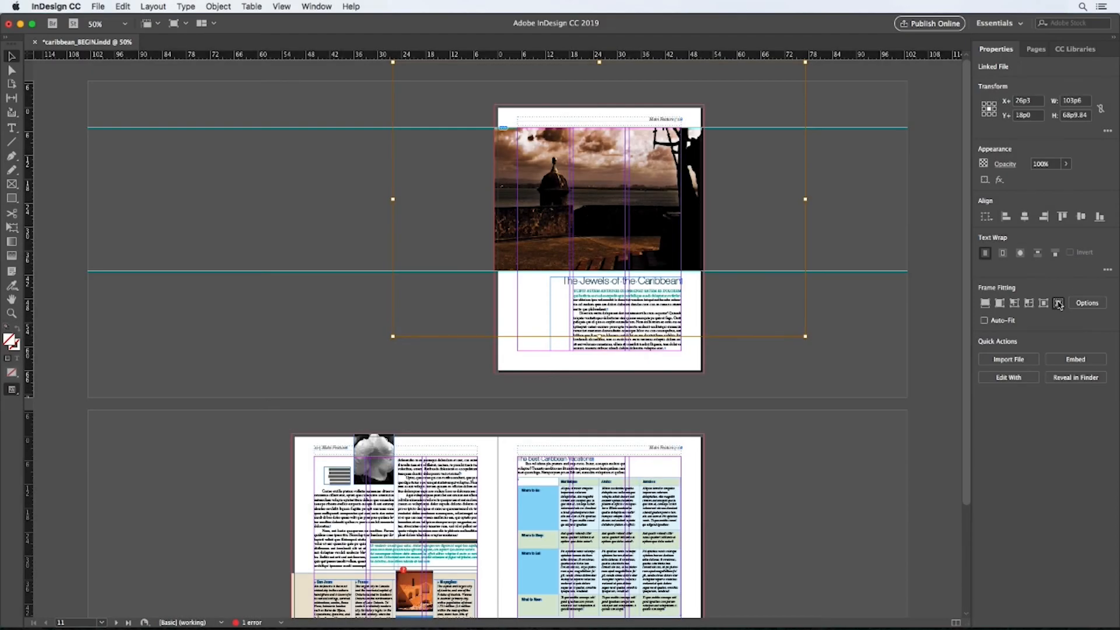
click(1059, 304)
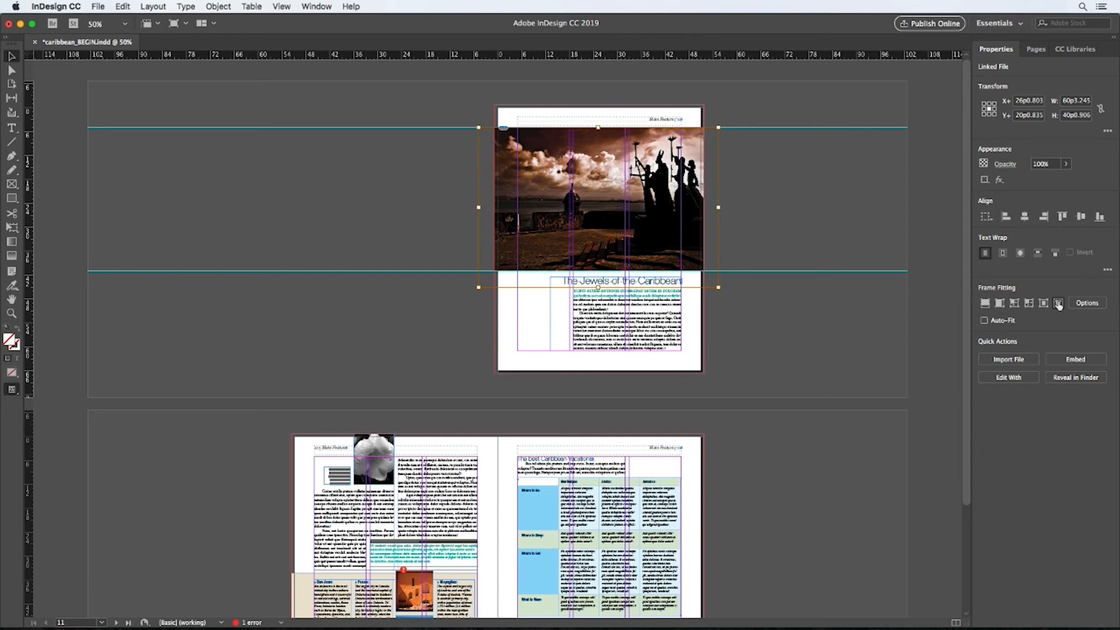
Make Content-Aware Fit the default frame fitting option in the General preferences
click(49, 8)
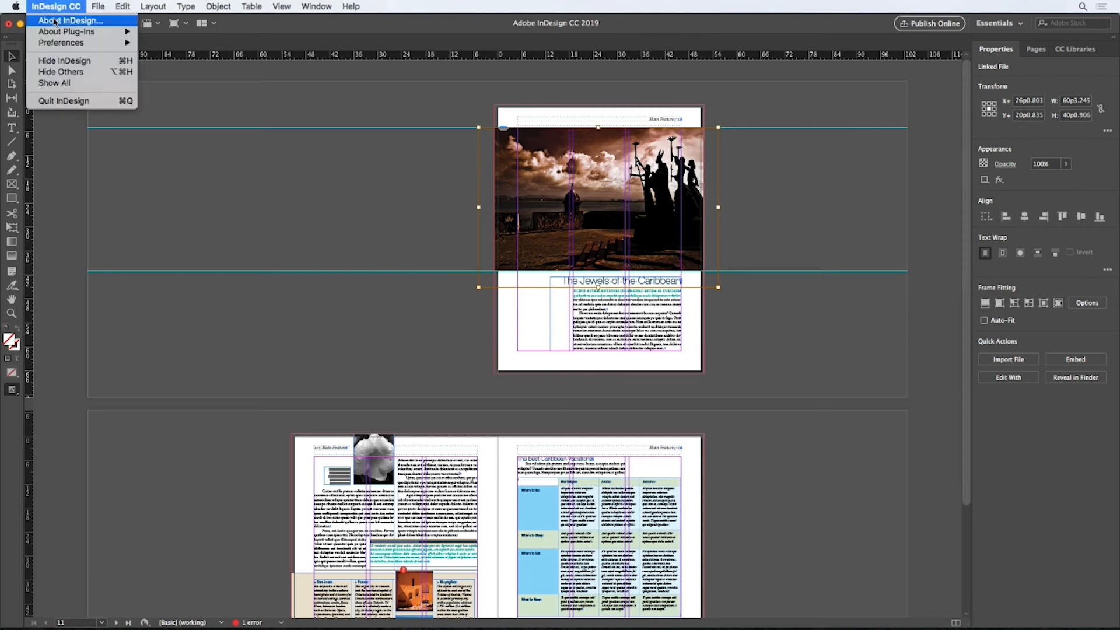
mouse_move(138, 45)
click(150, 43)
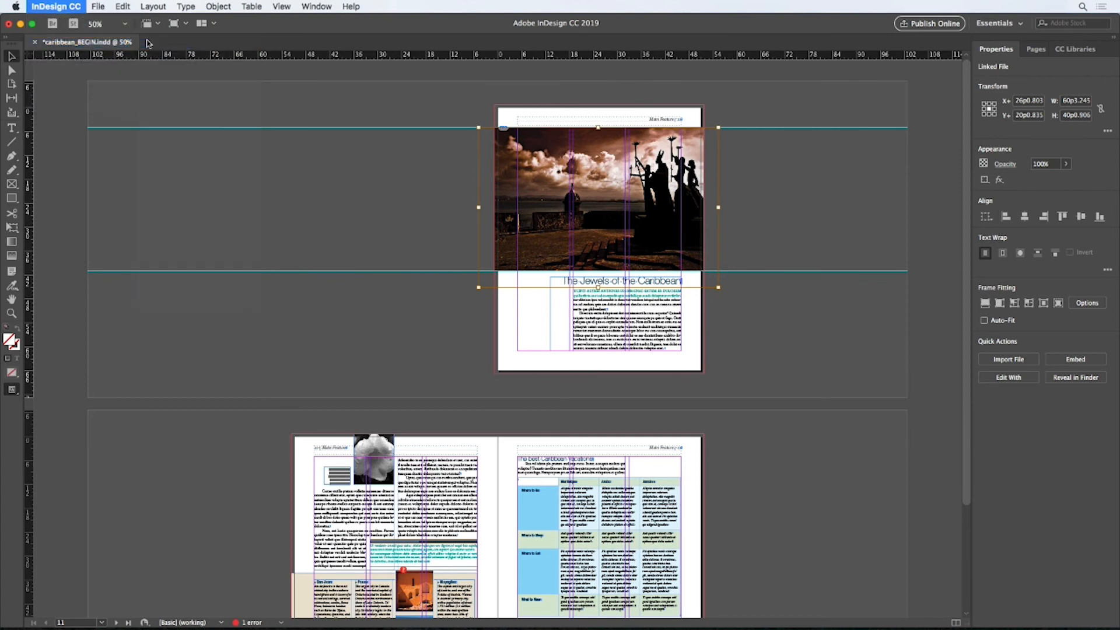
click(462, 416)
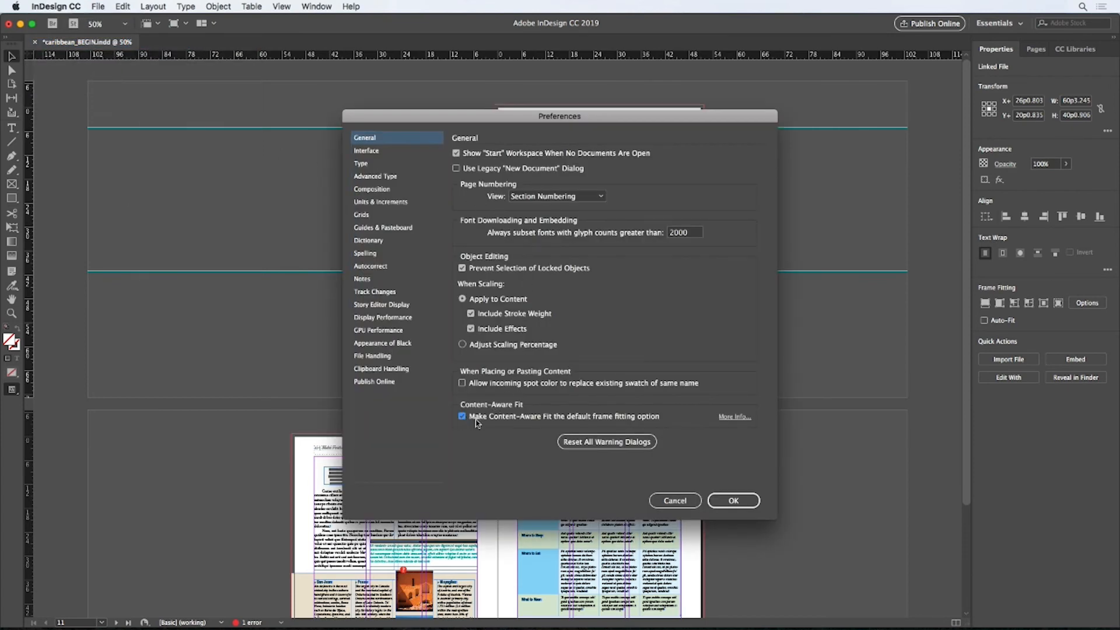
click(735, 503)
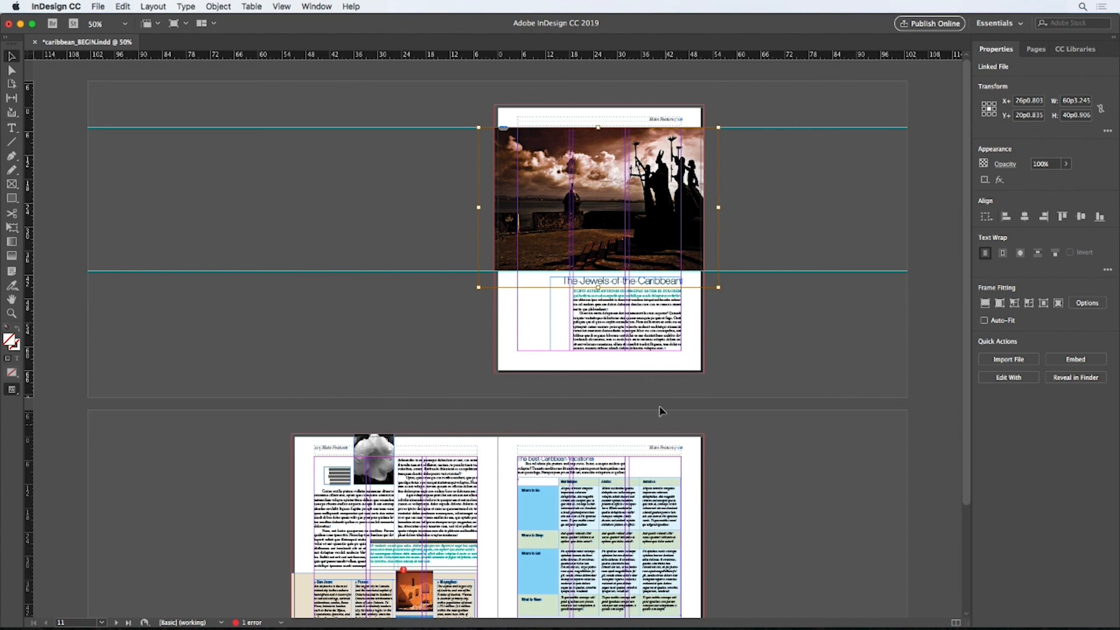
Fit the image above the headline to its frame with Fill Frame Proportionally
right_click(646, 234)
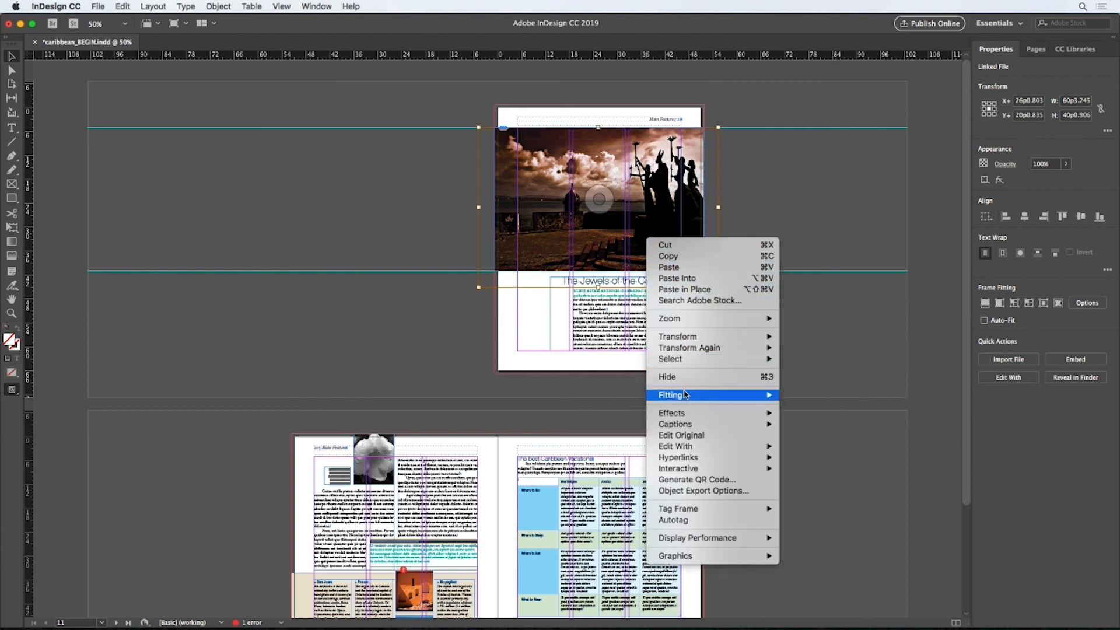
mouse_move(685, 397)
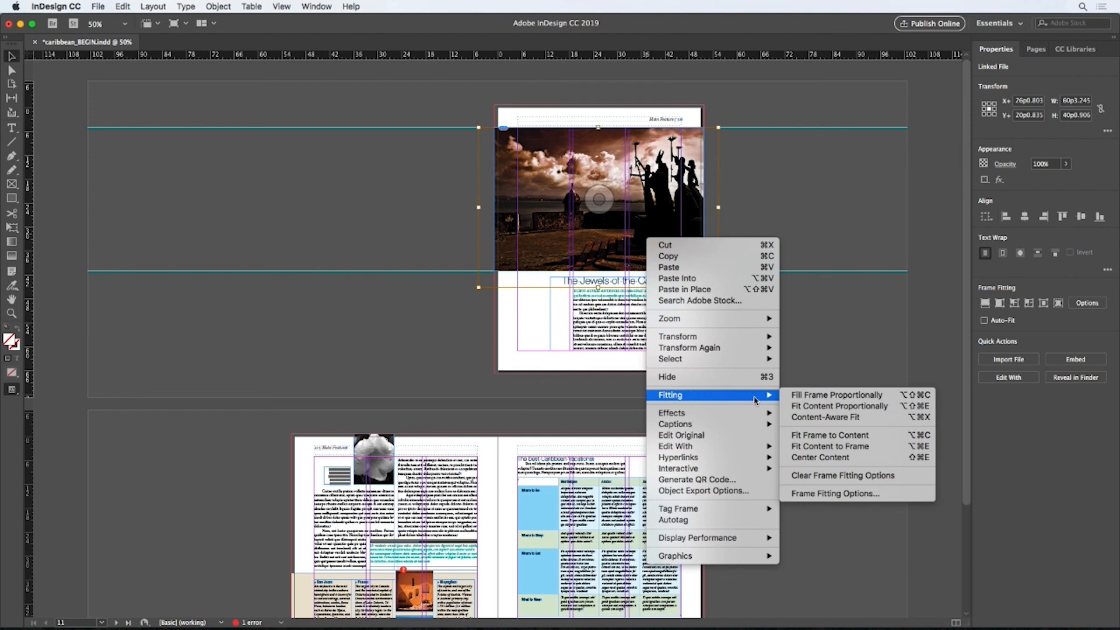
click(817, 395)
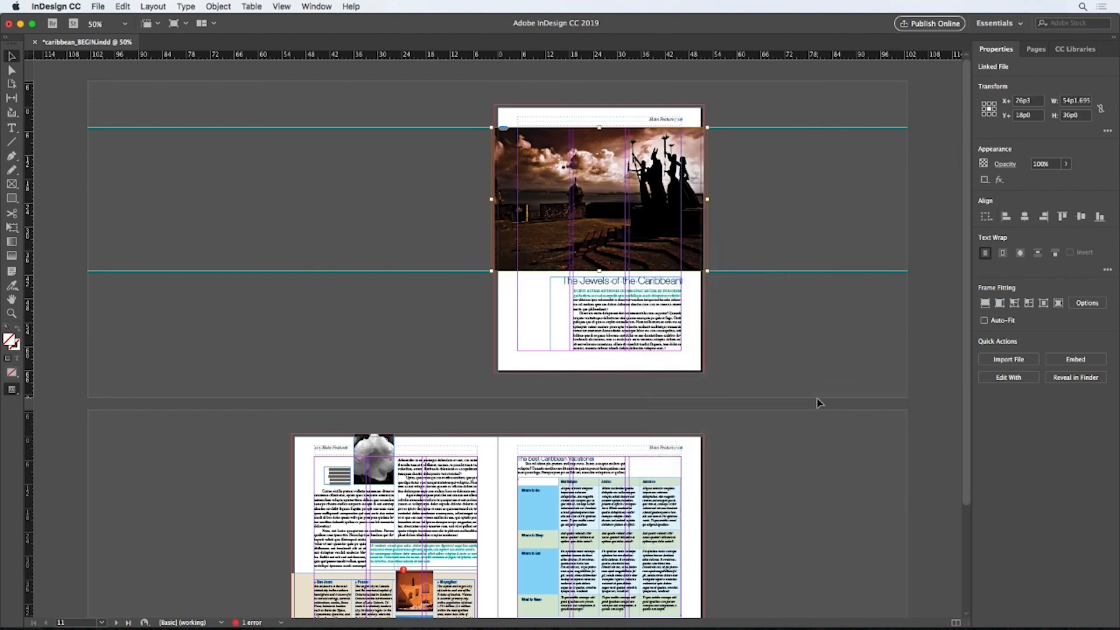